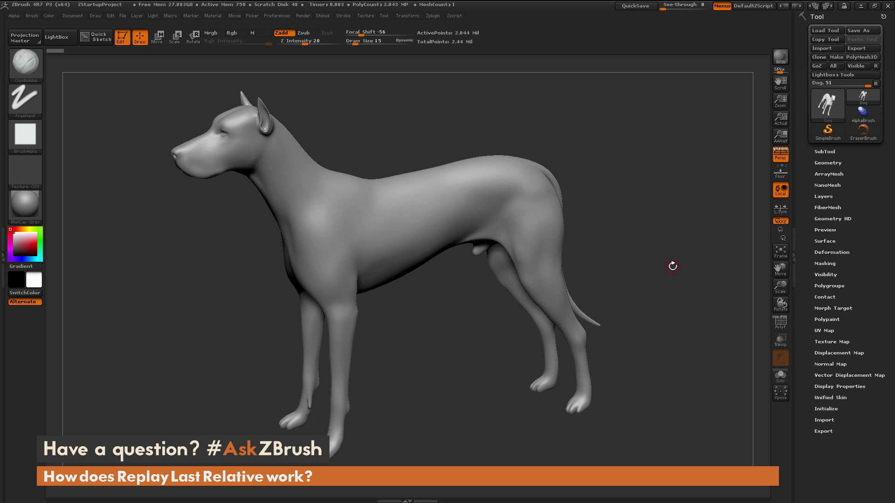
- Dock the Stroke palette at the top of the right tray and expand its Modifiers subpalette
{"action": "left_click_drag", "start_coordinate": [667, 275], "coordinate": [647, 224]}
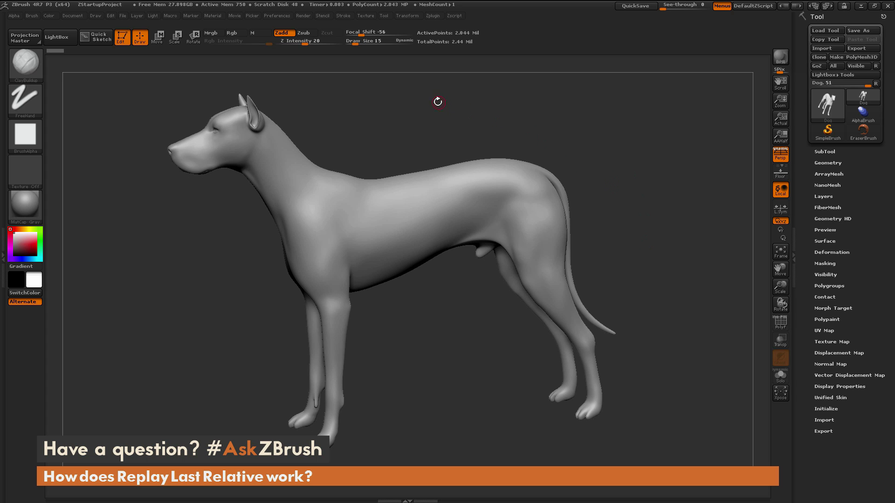
{"action": "left_click", "coordinate": [344, 16]}
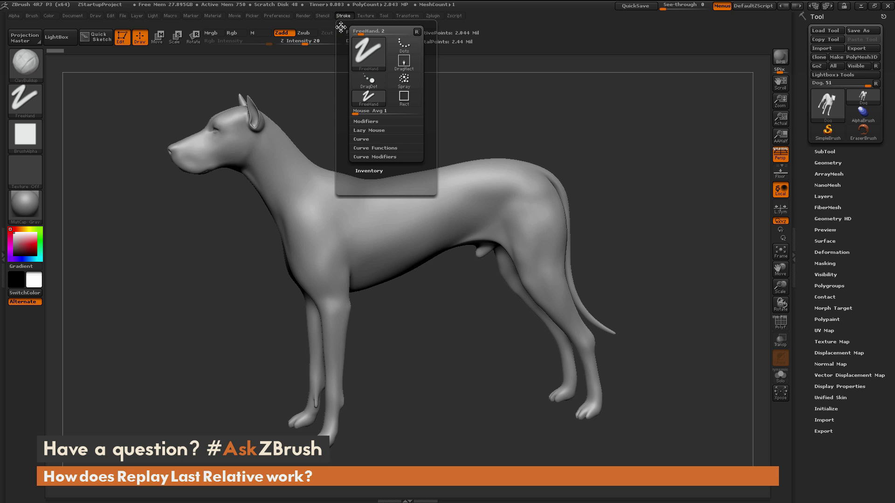
{"action": "left_click", "coordinate": [341, 27]}
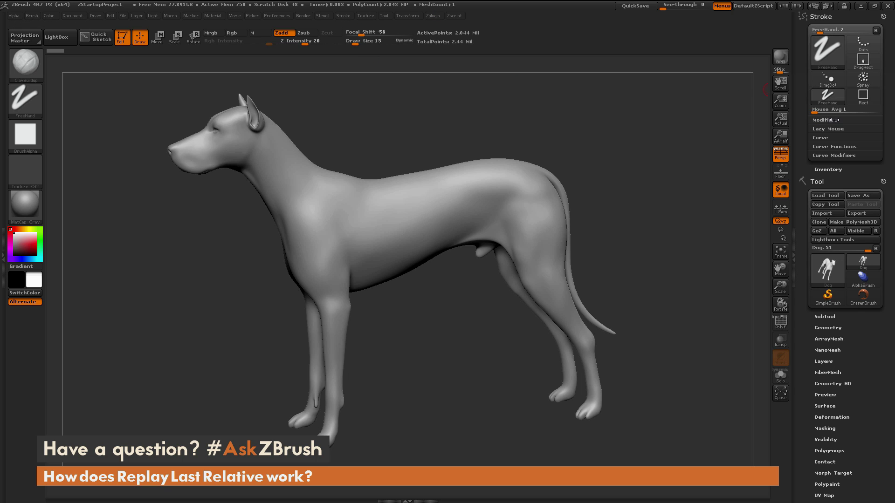
{"action": "left_click", "coordinate": [821, 120]}
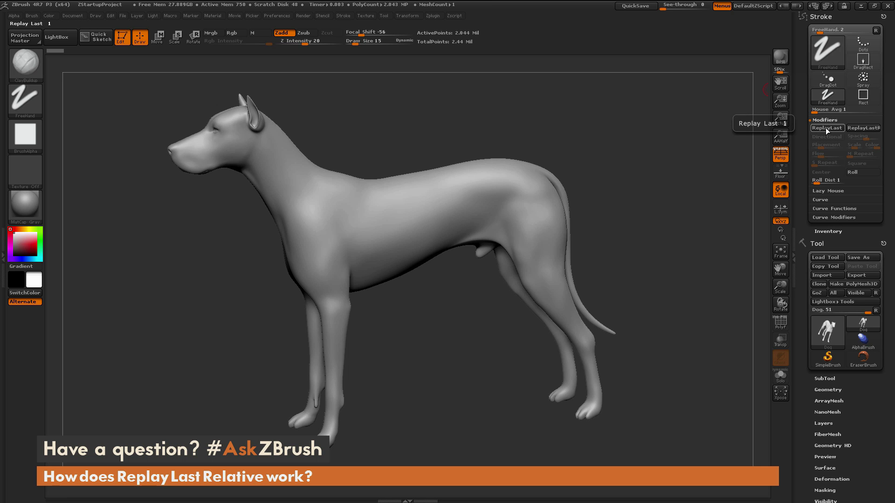
{"action": "key", "text": "ctrl"}
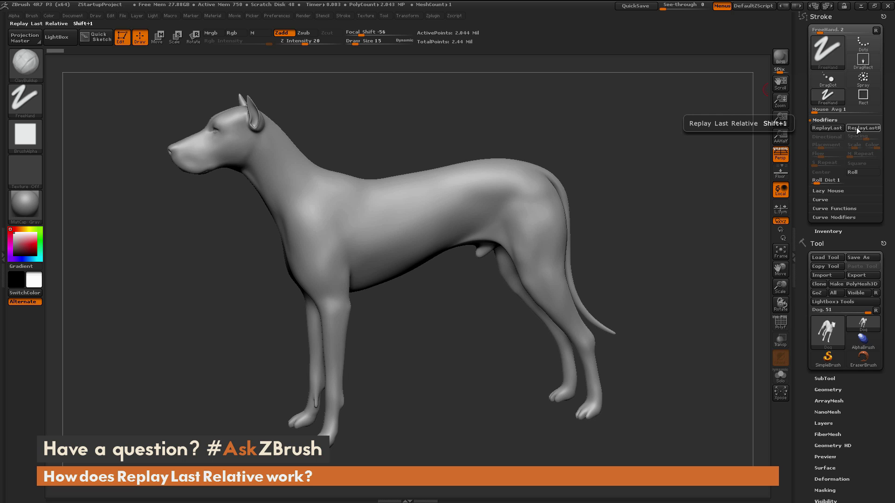
{"action": "key", "text": "ctrl"}
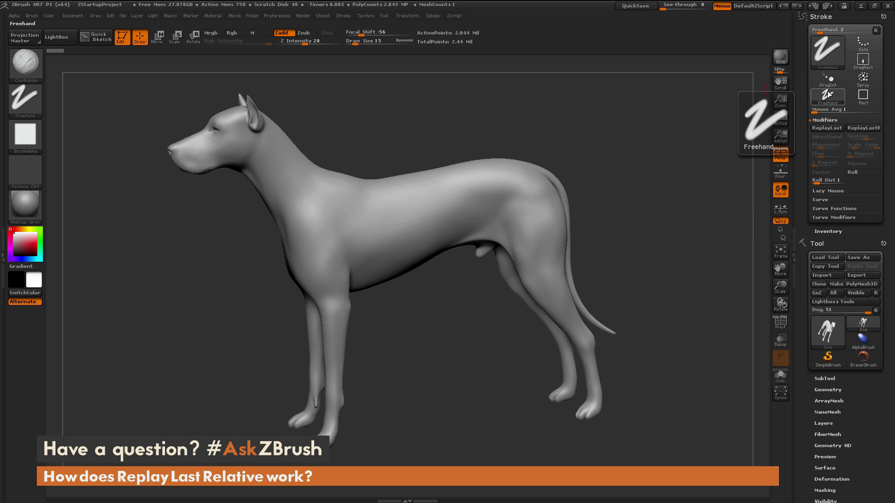
{"action": "key", "text": "ctrl"}
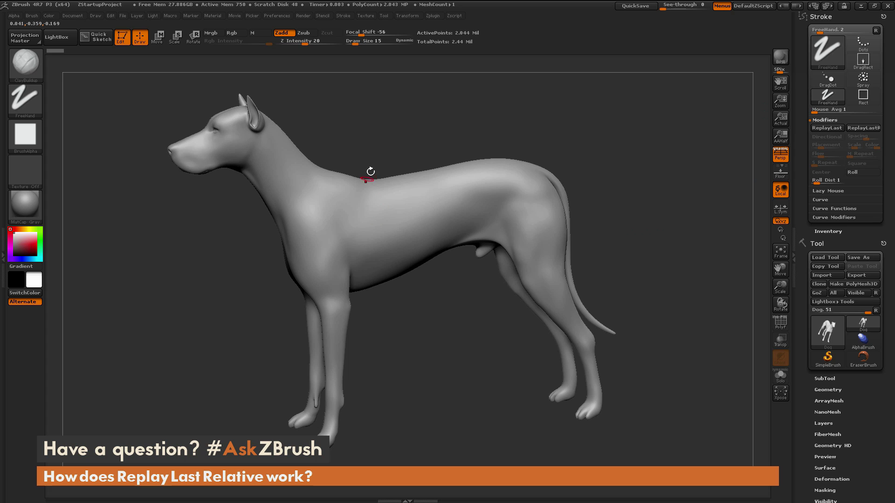
{"action": "mouse_move", "coordinate": [354, 214]}
{"action": "left_mouse_down"}
{"action": "mouse_move", "coordinate": [384, 223]}
{"action": "mouse_move", "coordinate": [383, 206]}
{"action": "left_mouse_up"}
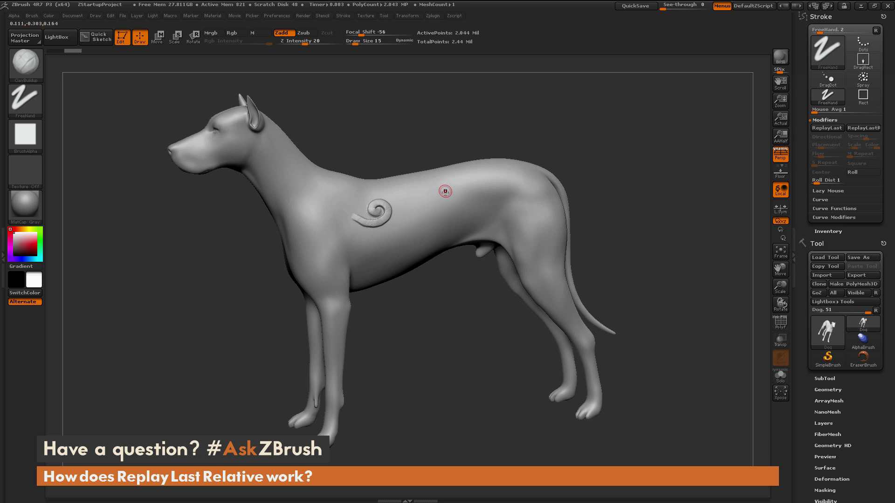
{"action": "key", "text": "1"}
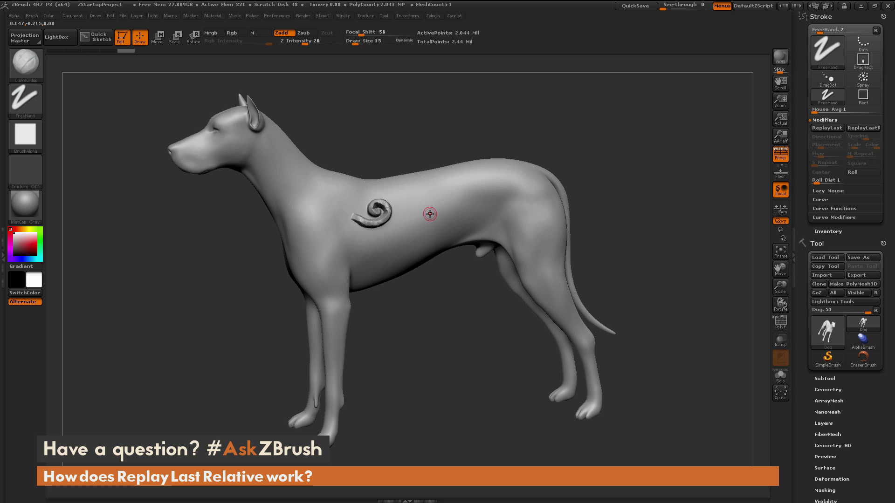
{"action": "key", "text": "1"}
{"action": "key", "text": "1"}
{"action": "key", "text": "1"}
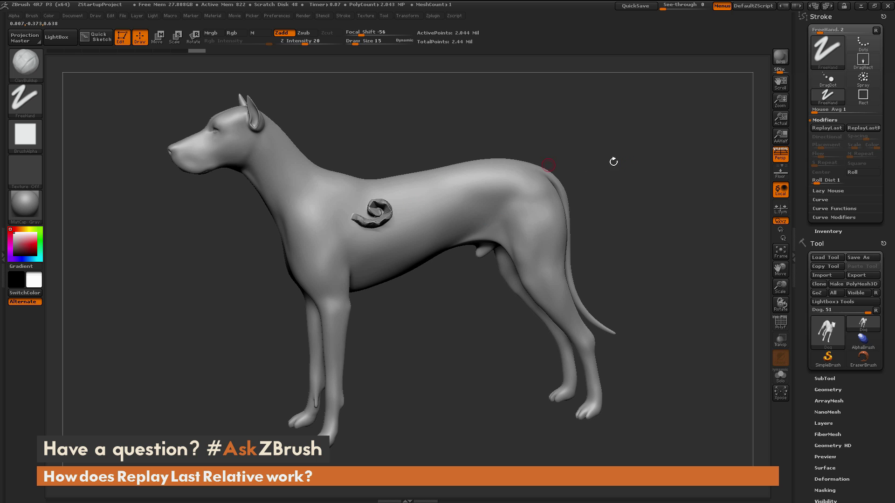
{"action": "mouse_move", "coordinate": [509, 138]}
{"action": "left_mouse_down"}
{"action": "mouse_move", "coordinate": [590, 130]}
{"action": "mouse_move", "coordinate": [536, 149]}
{"action": "left_mouse_up"}
{"action": "key", "text": "ctrl"}
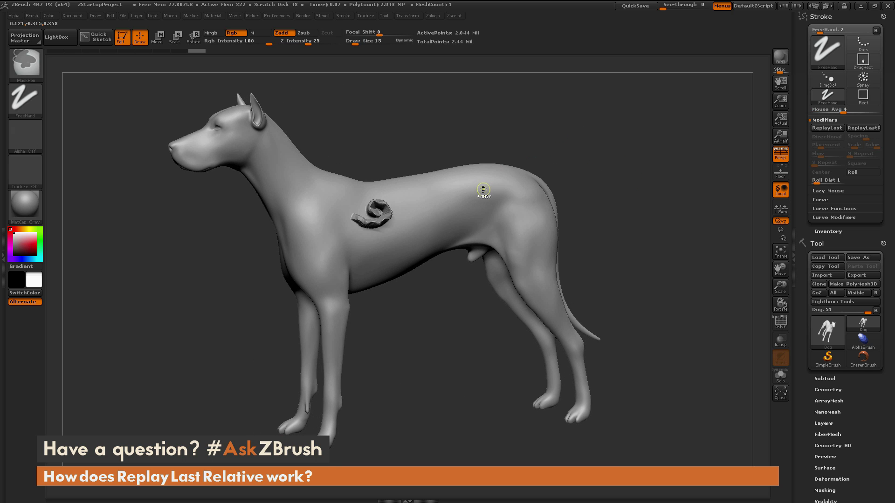
{"action": "key", "text": "ctrl+z"}
{"action": "key", "text": "ctrl+z"}
{"action": "key", "text": "ctrl+z"}
{"action": "key", "text": "ctrl+z"}
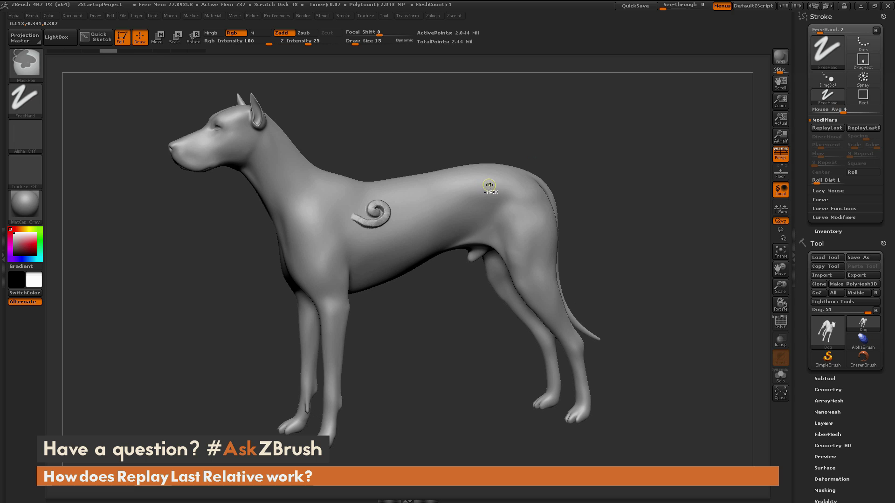
{"action": "key", "text": "ctrl+z"}
{"action": "key", "text": "ctrl+z"}
{"action": "key", "text": "ctrl+z"}
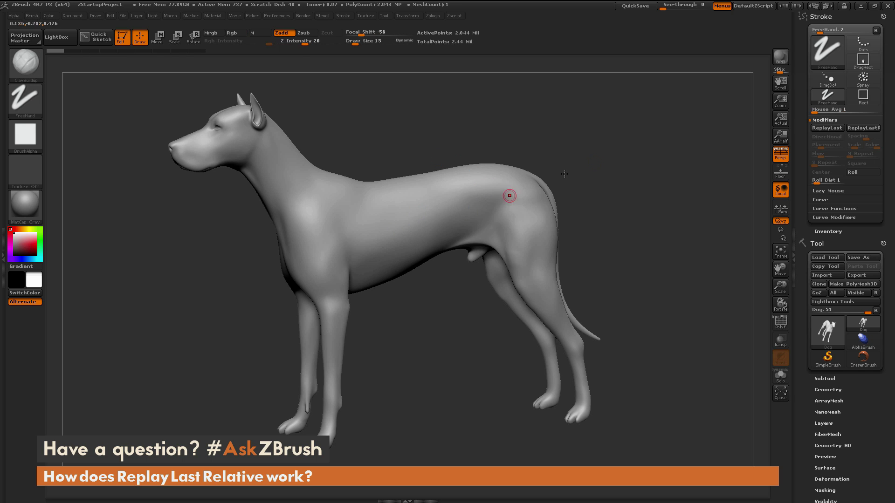
- Sculpt a spiral stroke on the dog's shoulder and replay one relative copy on its back
{"action": "left_click", "coordinate": [858, 129]}
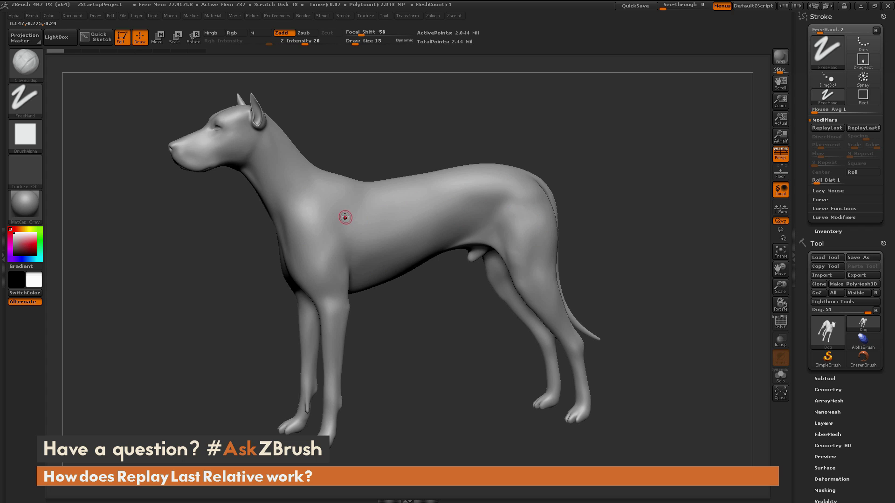
{"action": "key", "text": "alt+1"}
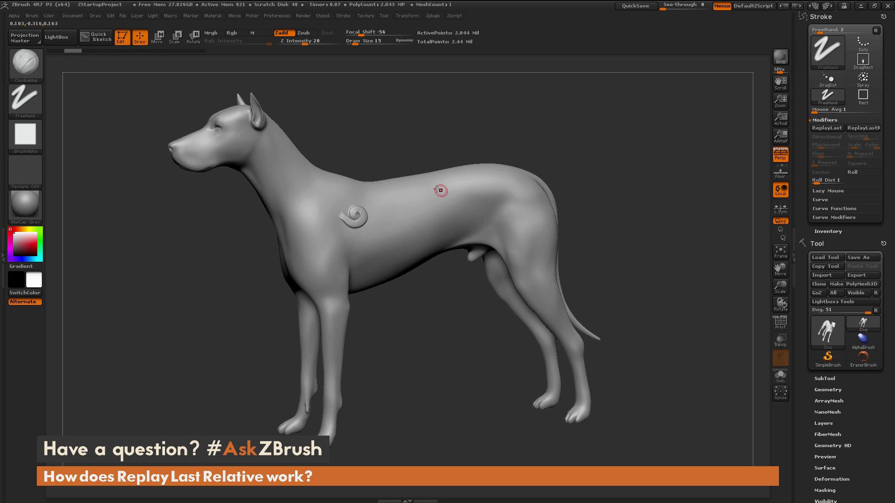
{"action": "key", "text": "shift"}
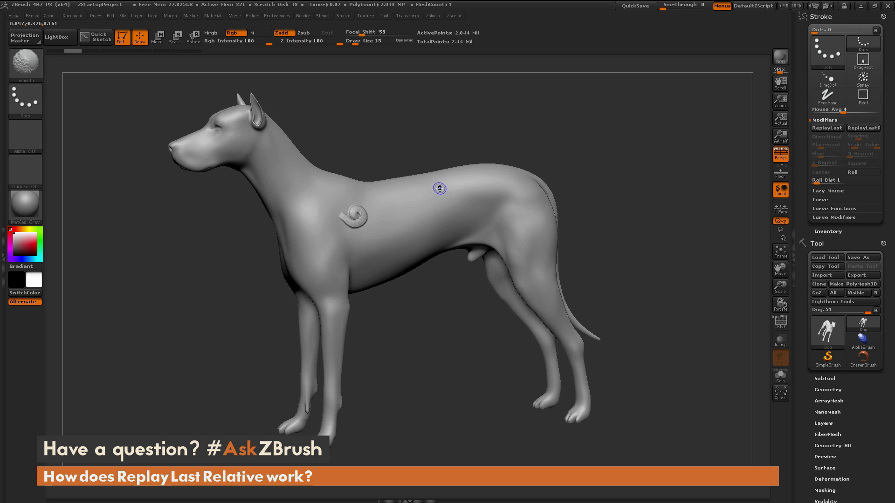
{"action": "key", "text": "shift+1"}
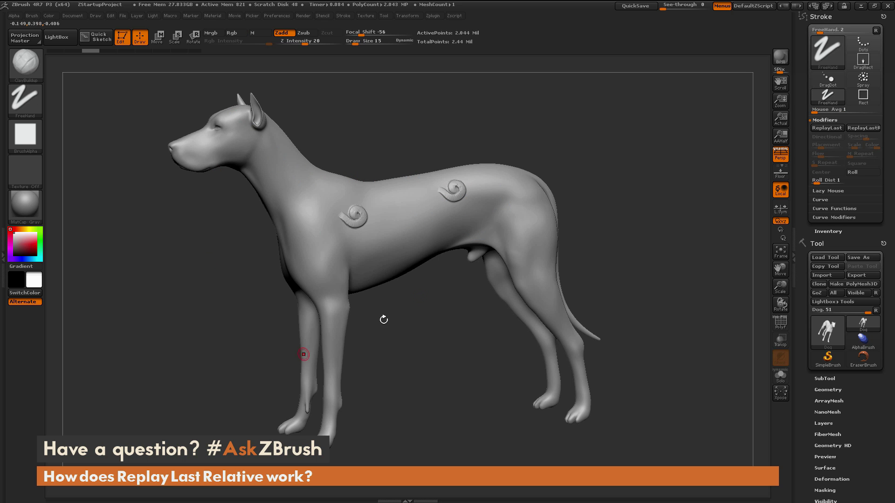
- Repeatedly replay the spiral with Ctrl+Shift+1 across the hindquarters and along the flank
{"action": "key", "text": "shift"}
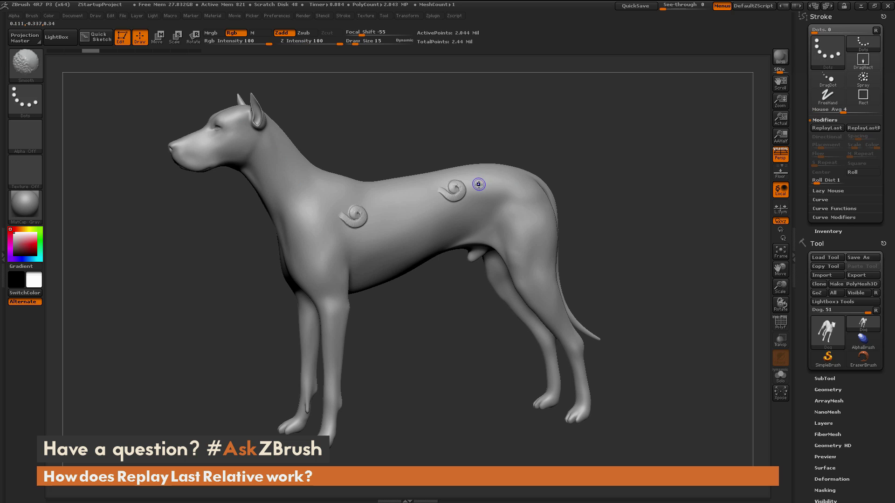
{"action": "key", "text": "ctrl+shift+1"}
{"action": "key", "text": "ctrl+shift+1"}
{"action": "key", "text": "ctrl+shift+1"}
{"action": "key", "text": "ctrl+shift+1"}
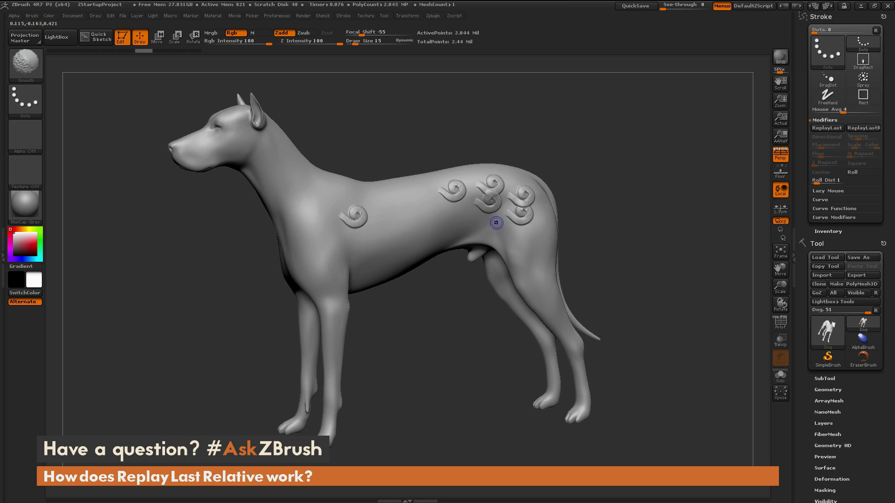
{"action": "key", "text": "ctrl+shift+1"}
{"action": "key", "text": "ctrl+shift+1"}
{"action": "key", "text": "ctrl+shift+1"}
{"action": "key", "text": "ctrl+shift+1"}
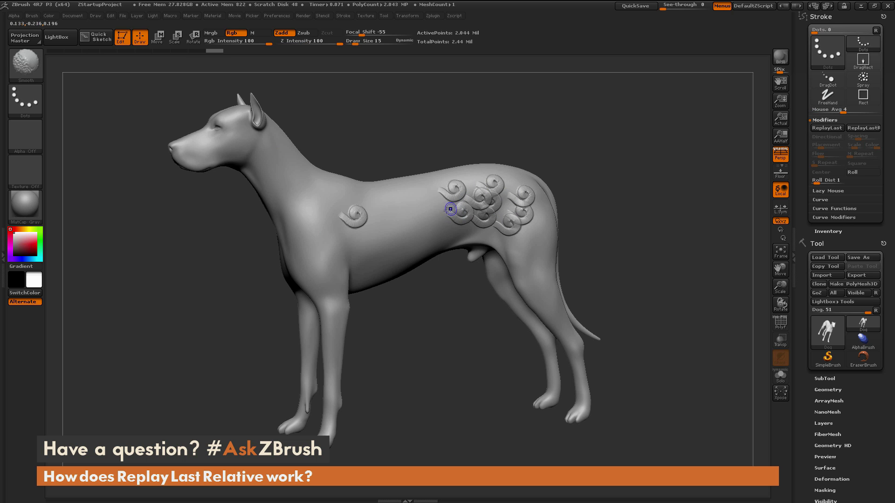
{"action": "key", "text": "ctrl+shift+1"}
{"action": "key", "text": "ctrl+shift+1"}
{"action": "key", "text": "ctrl+shift+1"}
{"action": "key", "text": "ctrl+shift+1"}
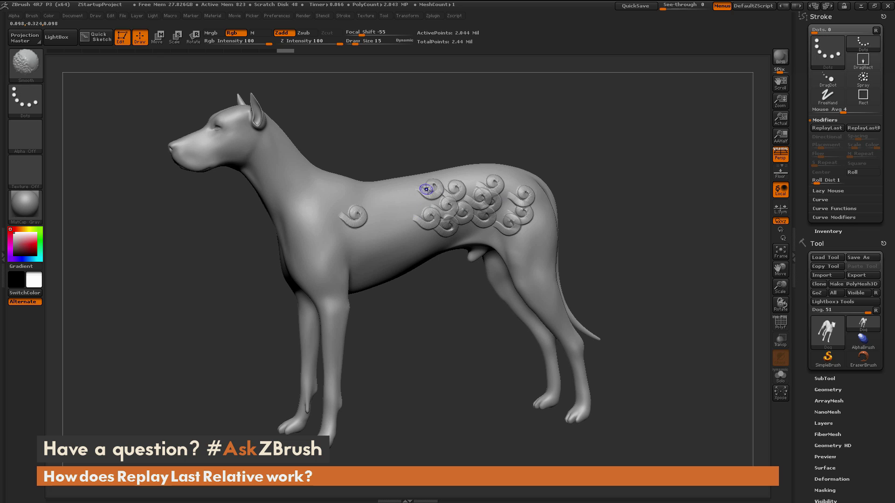
{"action": "key", "text": "ctrl+shift+1"}
{"action": "key", "text": "ctrl+shift+1"}
{"action": "key", "text": "ctrl+shift+1"}
{"action": "key", "text": "ctrl+shift+1"}
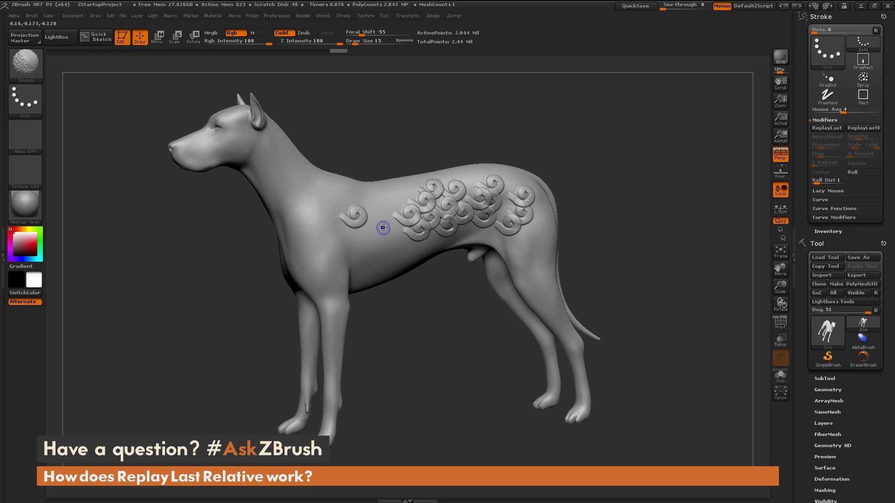
{"action": "key", "text": "ctrl+shift+1"}
{"action": "key", "text": "ctrl+shift+1"}
{"action": "key", "text": "ctrl+shift+1"}
{"action": "key", "text": "ctrl+shift+1"}
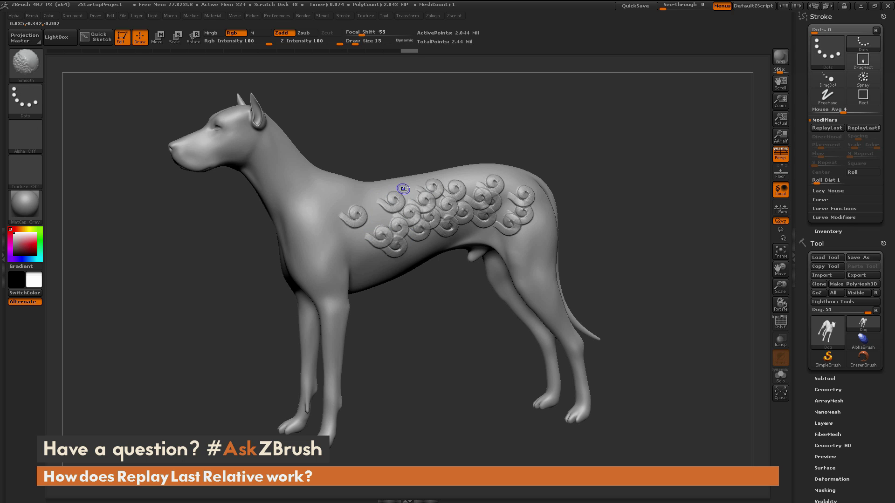
{"action": "key", "text": "ctrl+shift+1"}
{"action": "key", "text": "ctrl+shift+1"}
{"action": "key", "text": "ctrl+shift+1"}
- Stamp a final few spiral copies on the dog's flank
{"action": "key", "text": "b"}
{"action": "key", "text": "c"}
{"action": "key", "text": "b"}
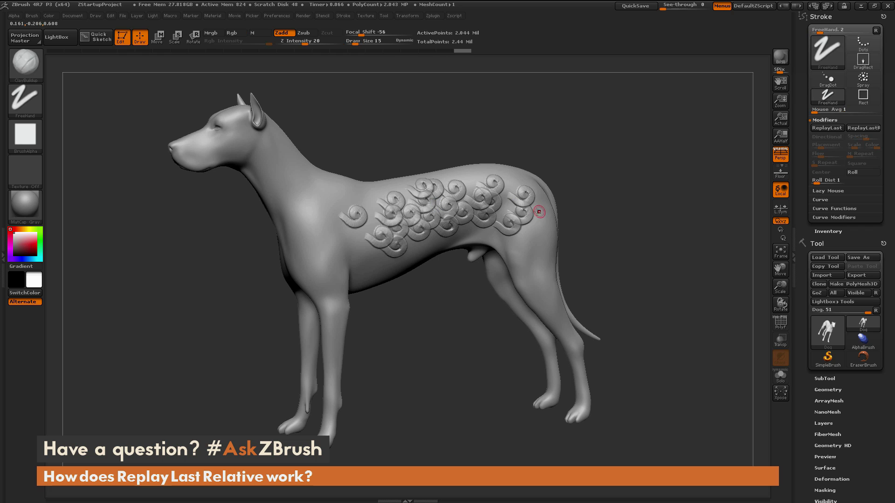
{"action": "key", "text": "ctrl+shift+1"}
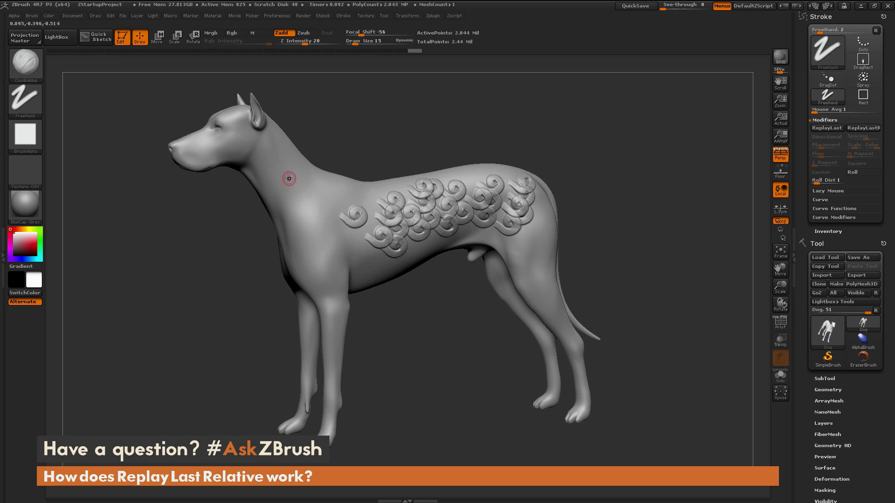
- Sculpt a ridged stroke along the neck and replay it three times across the chest
{"action": "left_click_drag", "start_coordinate": [282, 164], "coordinate": [303, 189]}
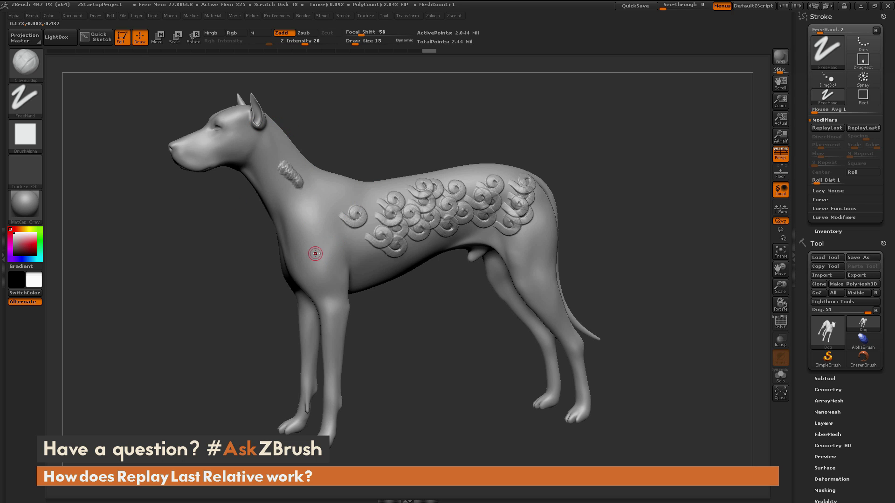
{"action": "key", "text": "shift"}
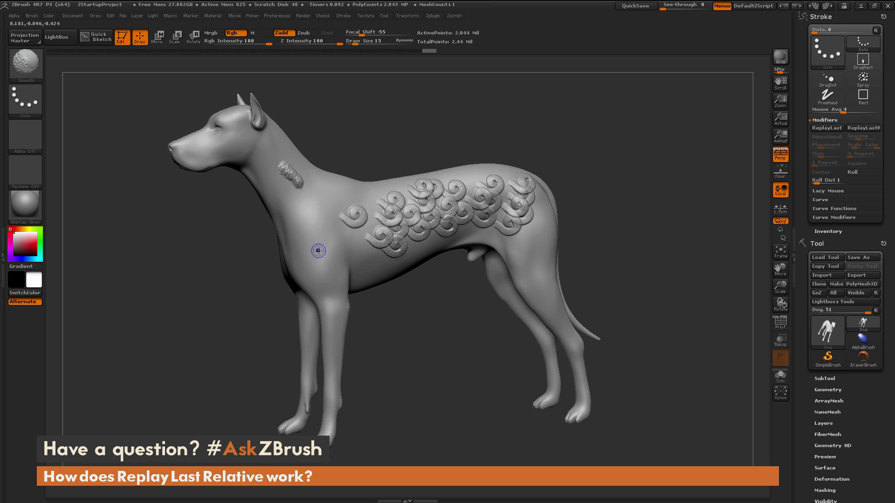
{"action": "key", "text": "shift+1"}
{"action": "key", "text": "shift+1"}
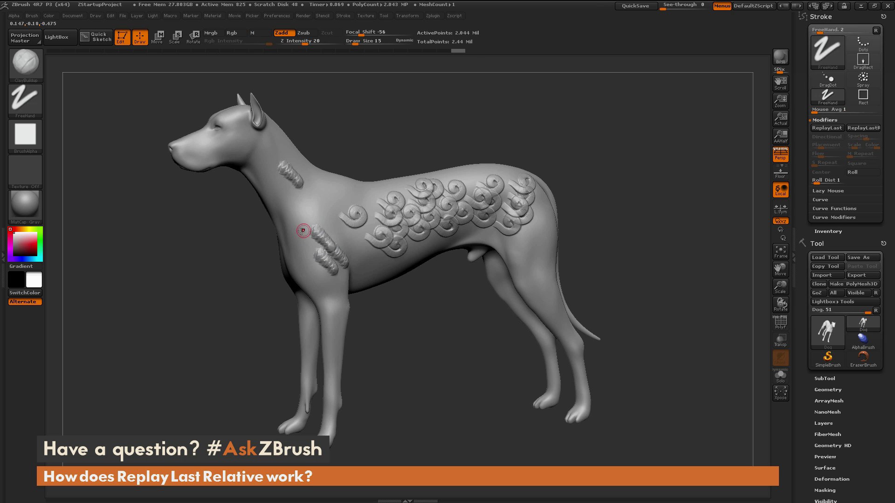
{"action": "key", "text": "shift+1"}
{"action": "key", "text": "shift+1"}
{"action": "key", "text": "shift+1"}
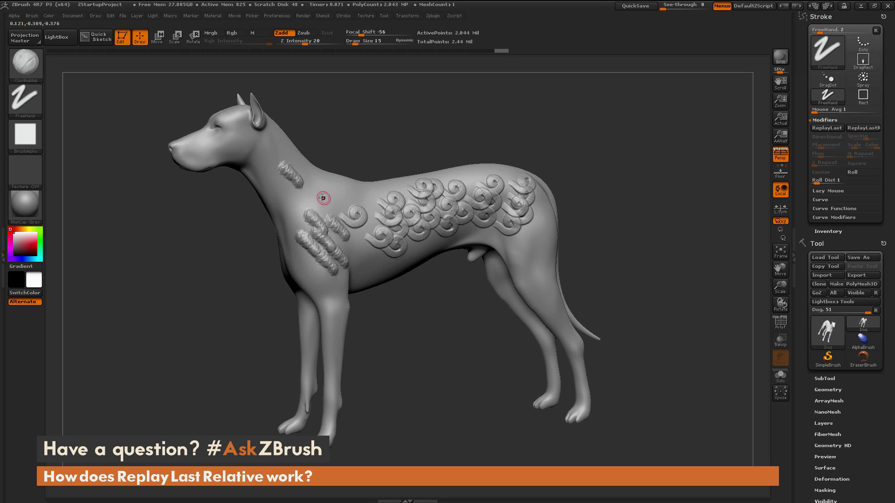
{"action": "key", "text": "shift+1"}
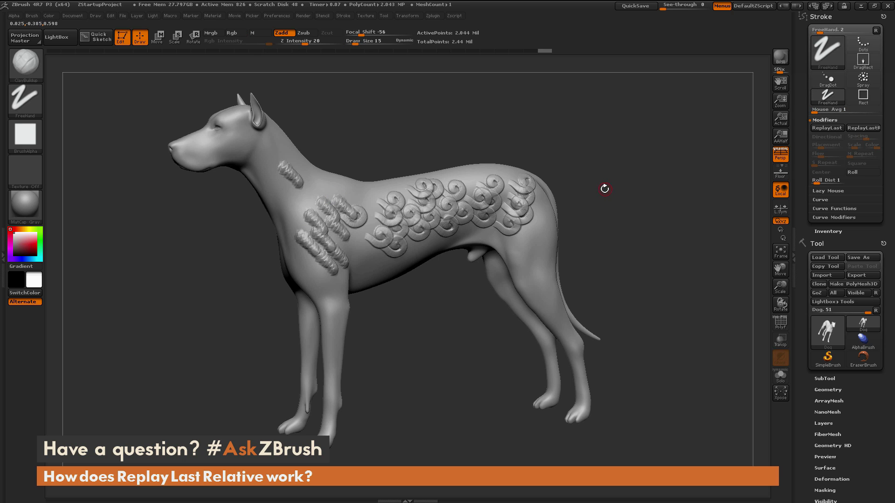